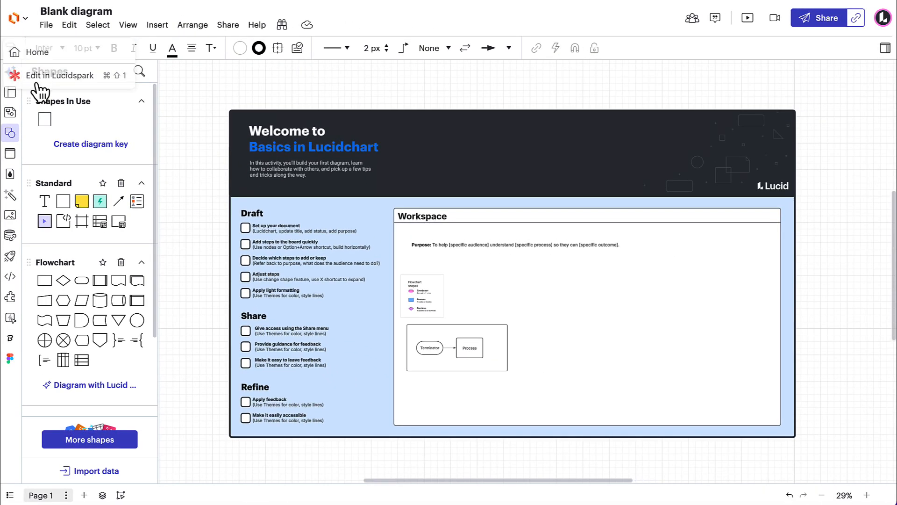
# - Open the document for editing in Lucidspark and switch it back to Lucidchart
pyautogui.click(41, 83)
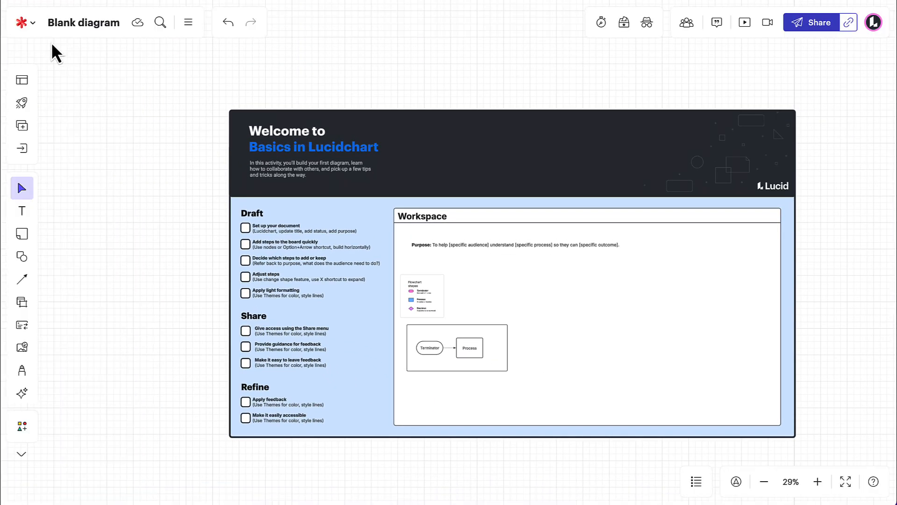
pyautogui.click(32, 24)
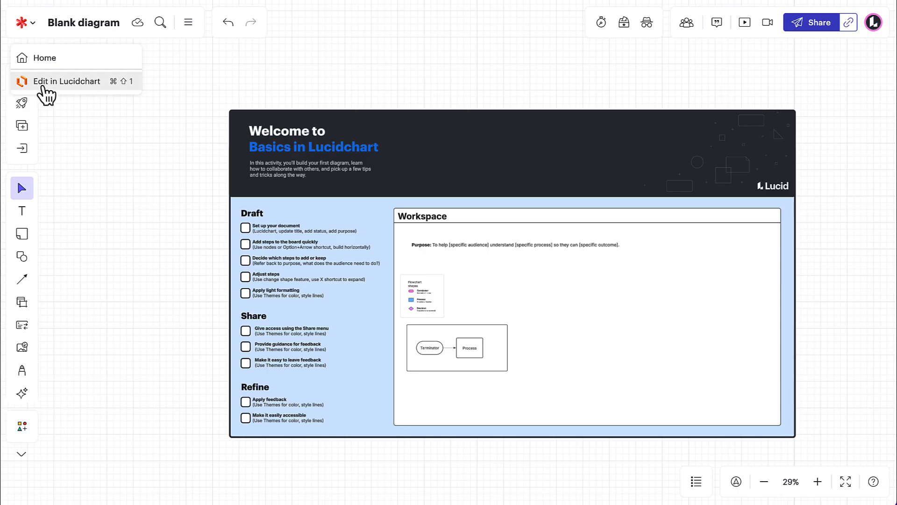
pyautogui.click(63, 90)
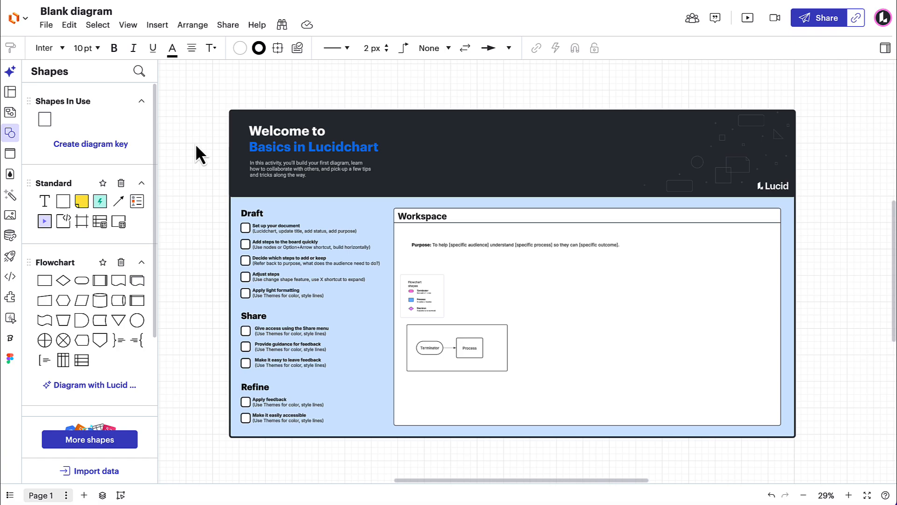
# - Zoom and pan around the canvas to examine the template's checklist, Workspace area and sample flowchart
pyautogui.scroll(2, 196, 146)
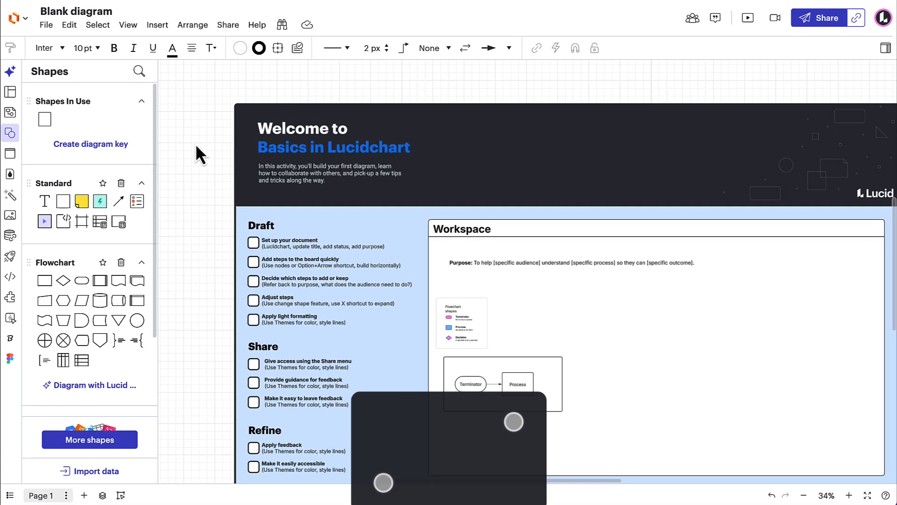
pyautogui.scroll(2, 196, 146)
pyautogui.scroll(-3, 196, 146)
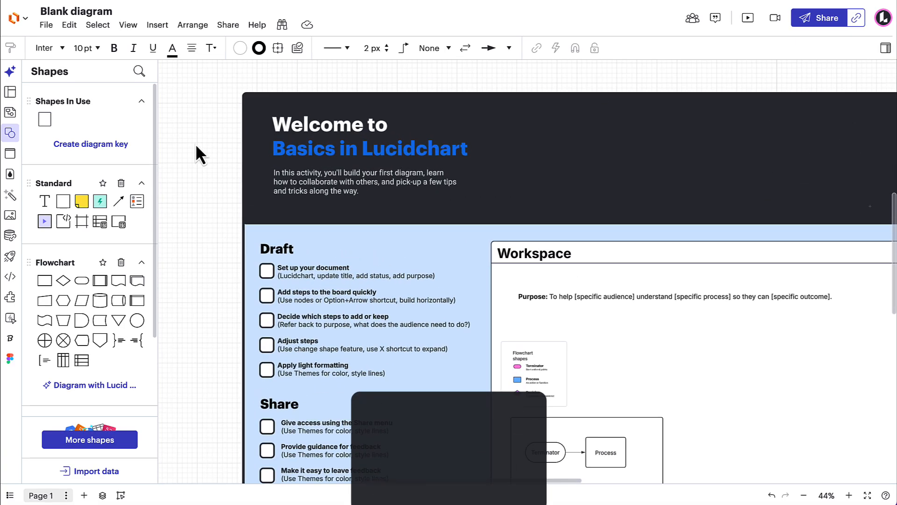
pyautogui.scroll(1, 197, 145)
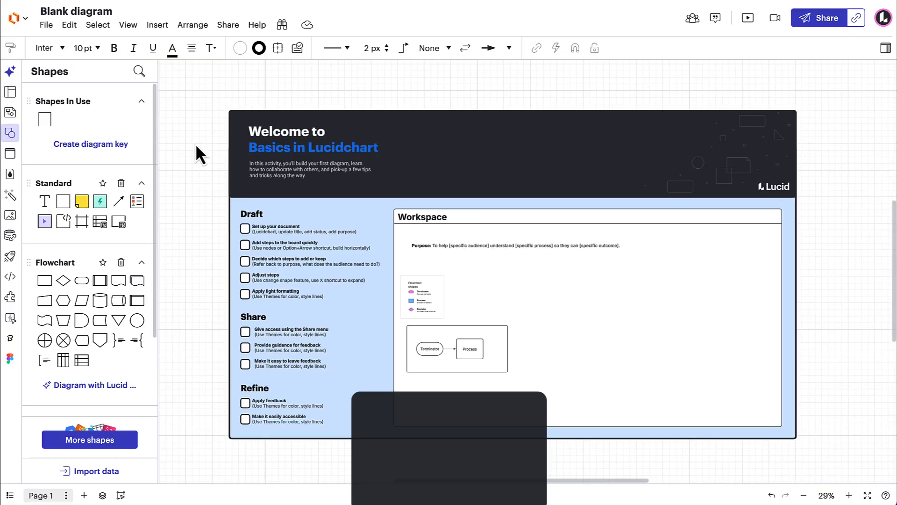
pyautogui.hscroll(-2, 196, 146)
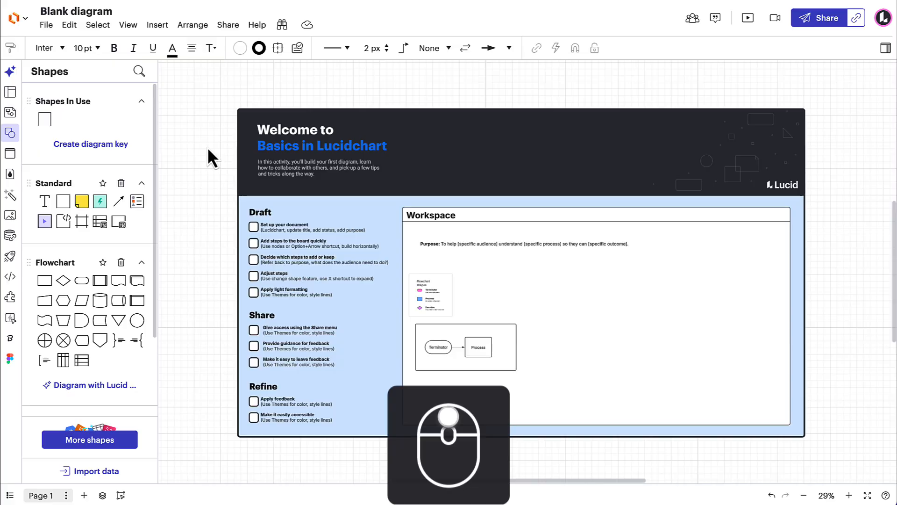
pyautogui.scroll(1, 209, 150)
pyautogui.scroll(1, 209, 150)
pyautogui.scroll(-3, 208, 150)
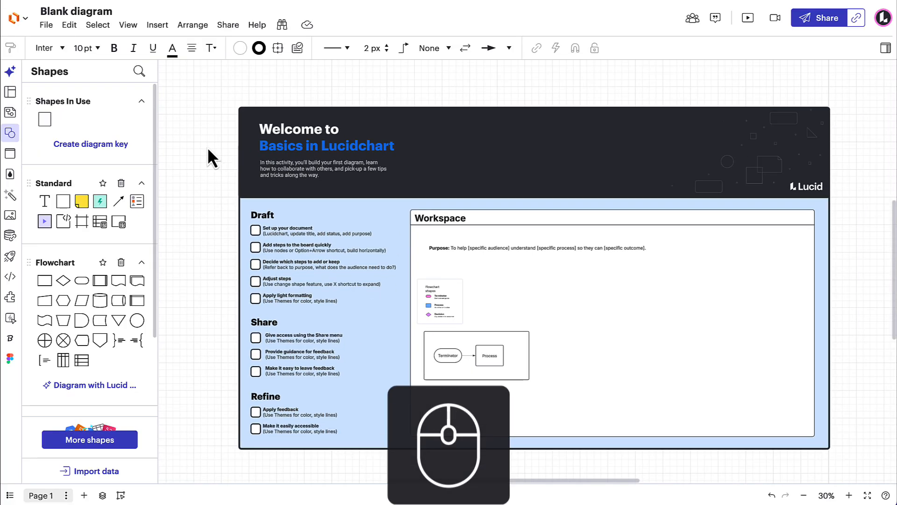
pyautogui.moveTo(208, 150)
pyautogui.mouseDown()
pyautogui.moveTo(217, 160)
pyautogui.moveTo(210, 152)
pyautogui.mouseUp()
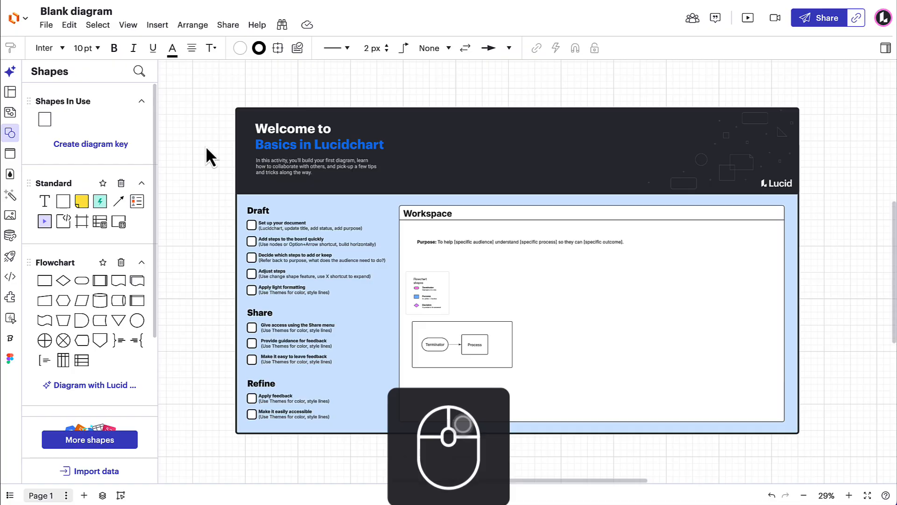
pyautogui.scroll(5, 448, 323)
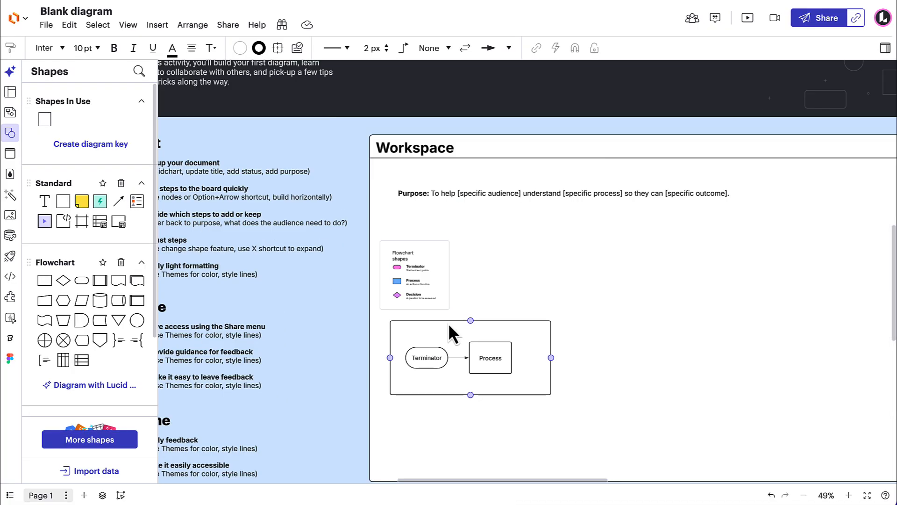
pyautogui.moveTo(583, 285); pyautogui.dragTo(431, 243)
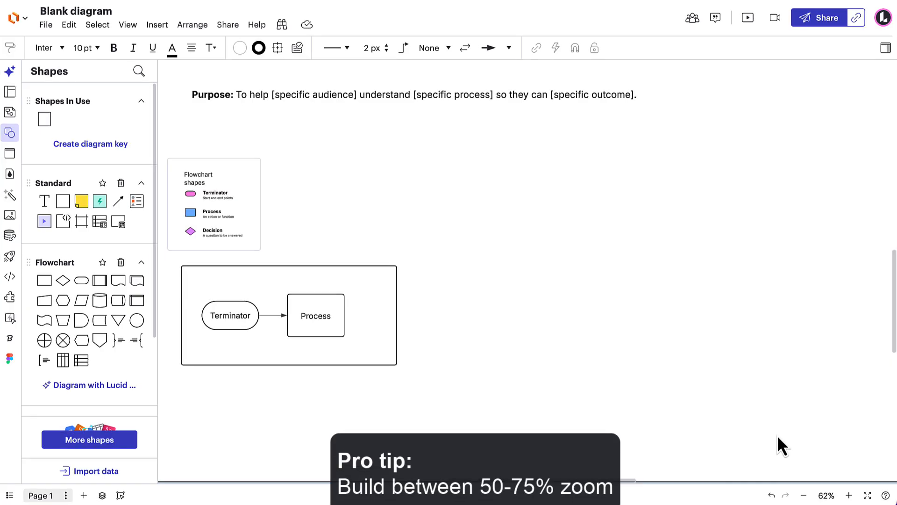
pyautogui.scroll(-5, 579, 352)
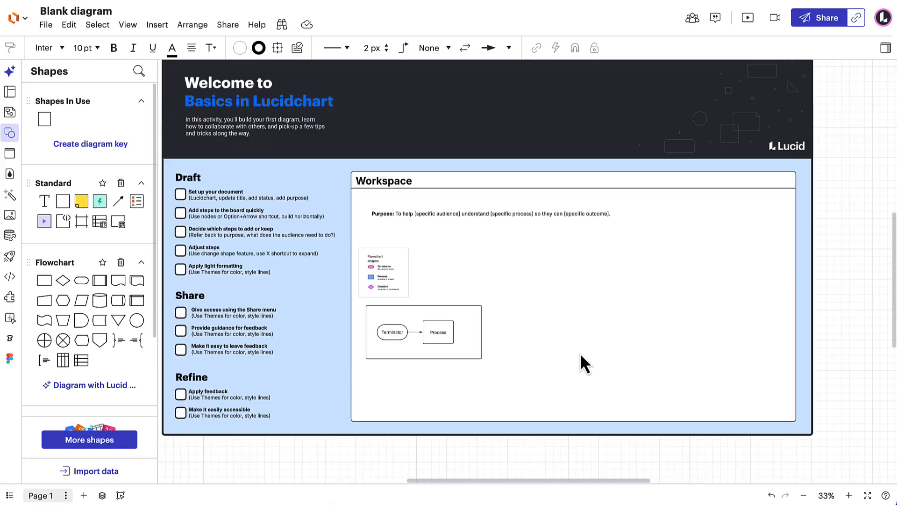
pyautogui.moveTo(581, 352); pyautogui.dragTo(662, 360)
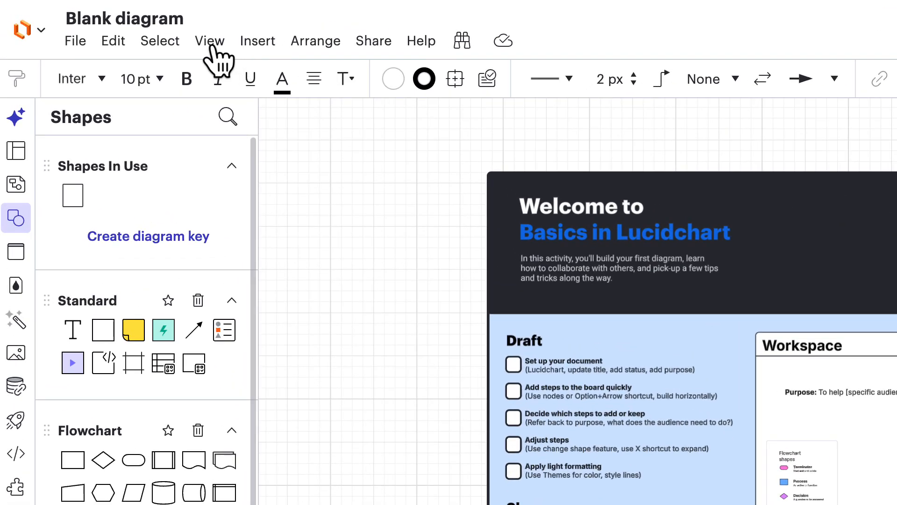
# - Hide the grid on the canvas
pyautogui.click(174, 34)
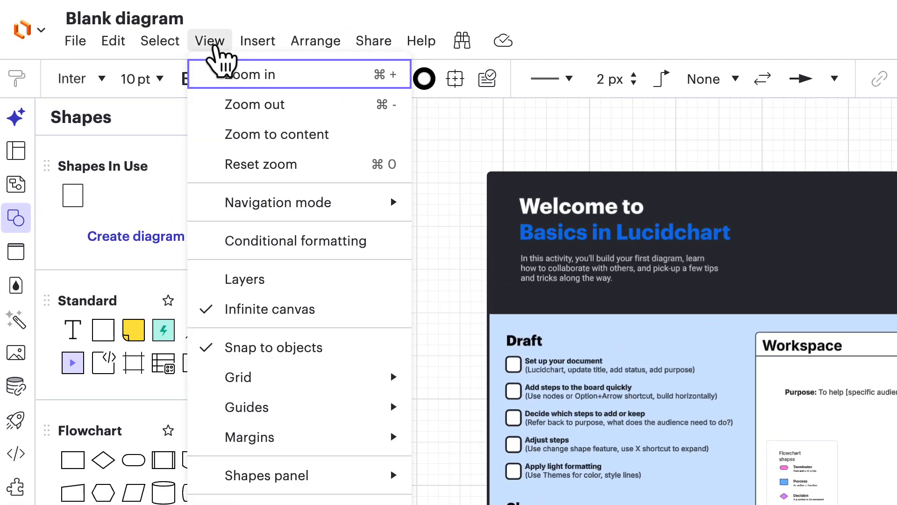
pyautogui.moveTo(303, 388)
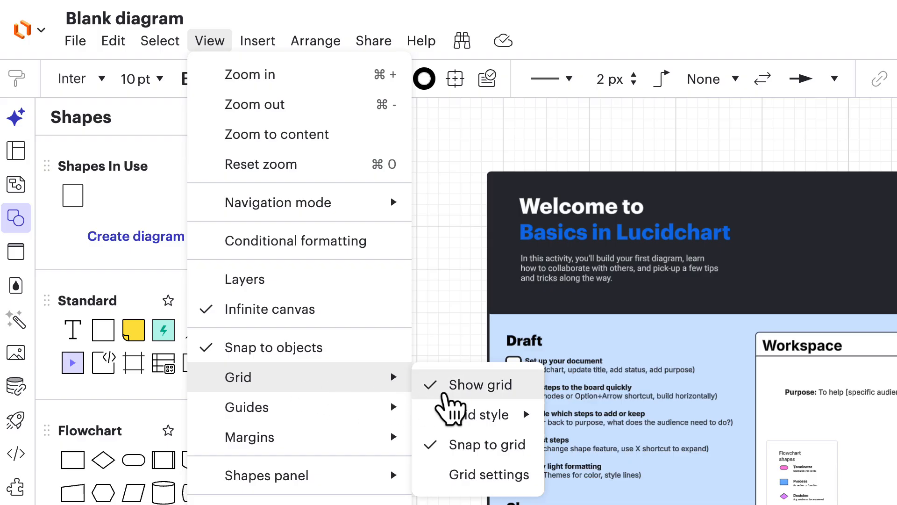
pyautogui.click(481, 385)
pyautogui.moveTo(444, 398); pyautogui.dragTo(371, 393)
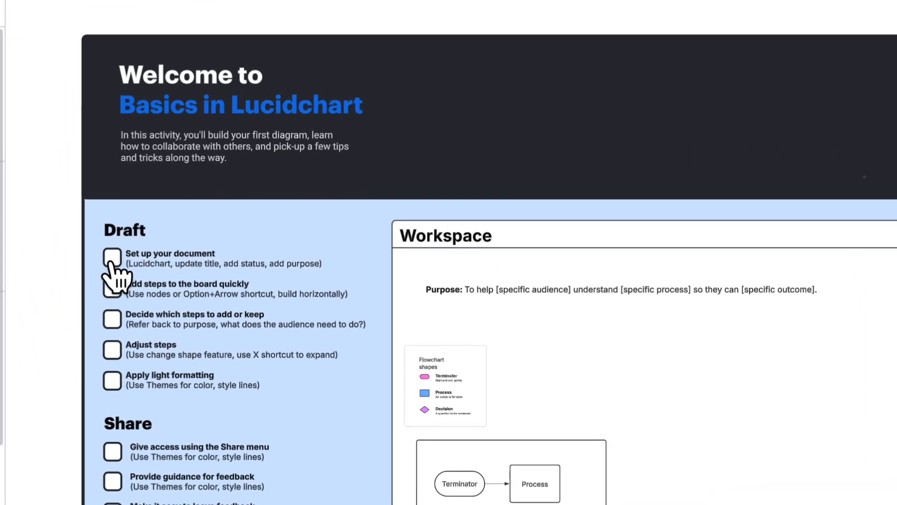
# - Tick the "Set up your document" checkbox in the Draft list and clear it again
pyautogui.moveTo(114, 260); pyautogui.dragTo(116, 261)
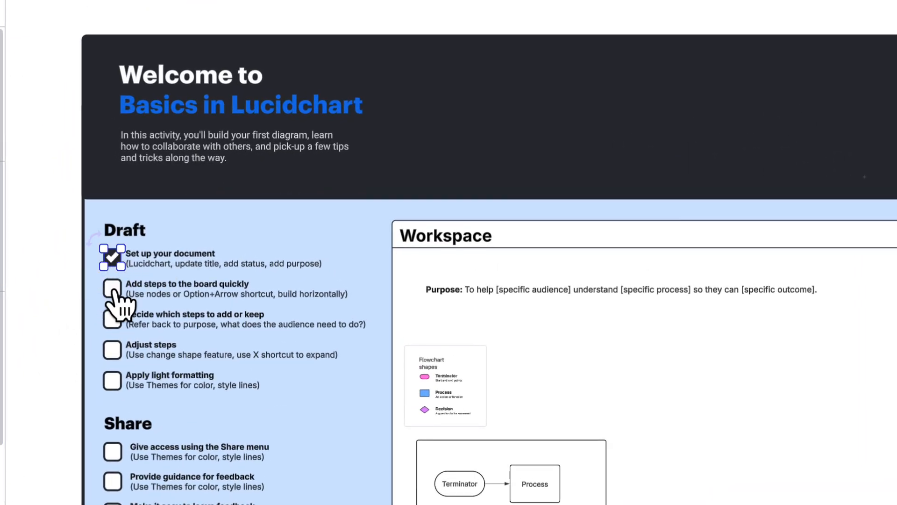
pyautogui.click(114, 260)
pyautogui.click(42, 303)
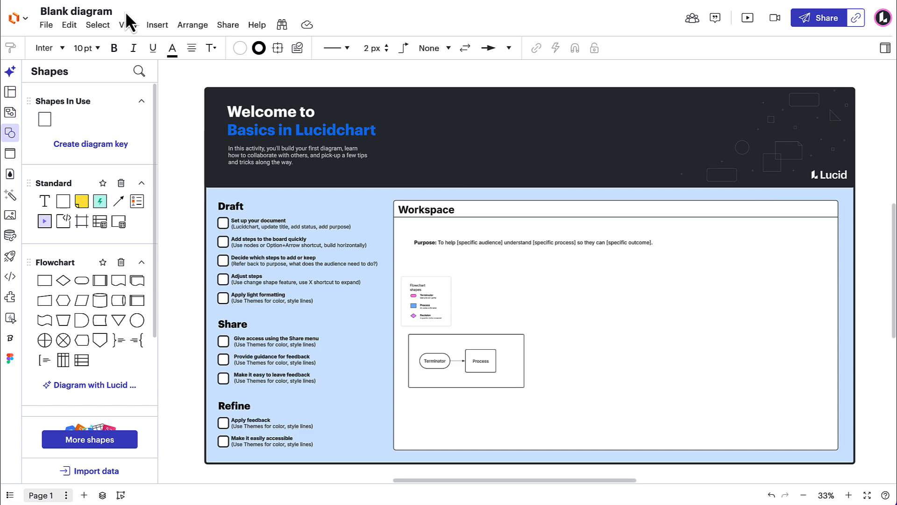
# - Rename the document "Course creation process"
pyautogui.click(108, 12)
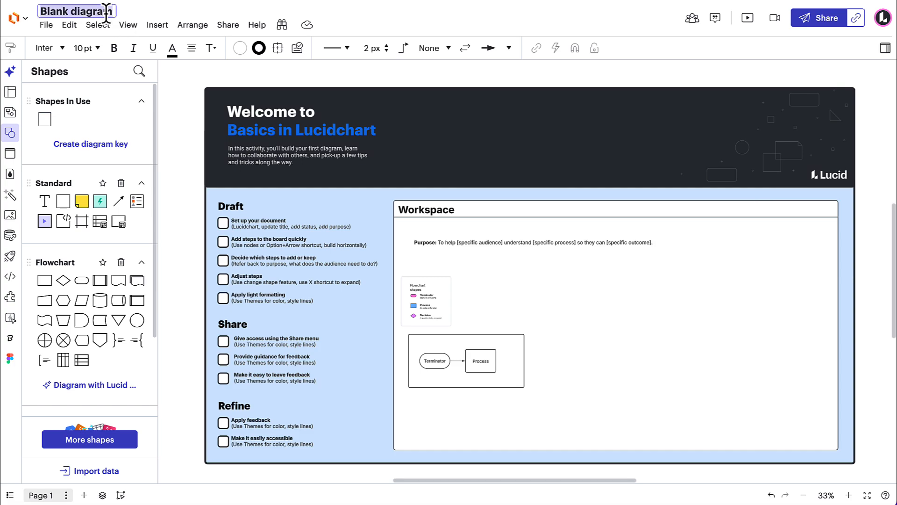
pyautogui.doubleClick(108, 12)
pyautogui.tripleClick(109, 11)
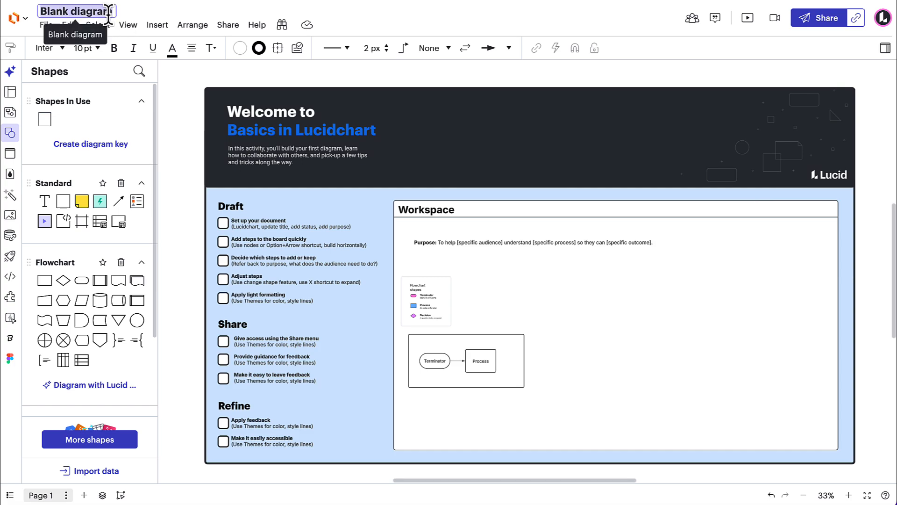
pyautogui.write('Course creation process')
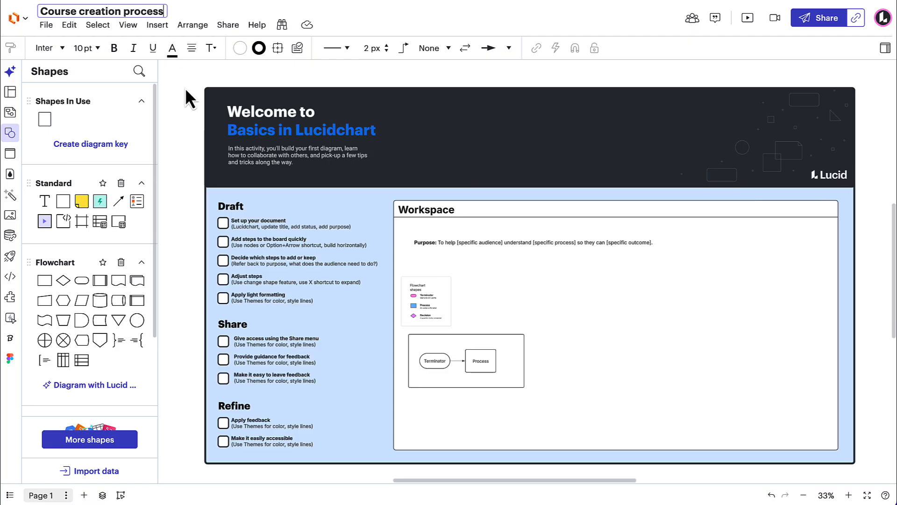
pyautogui.click(184, 123)
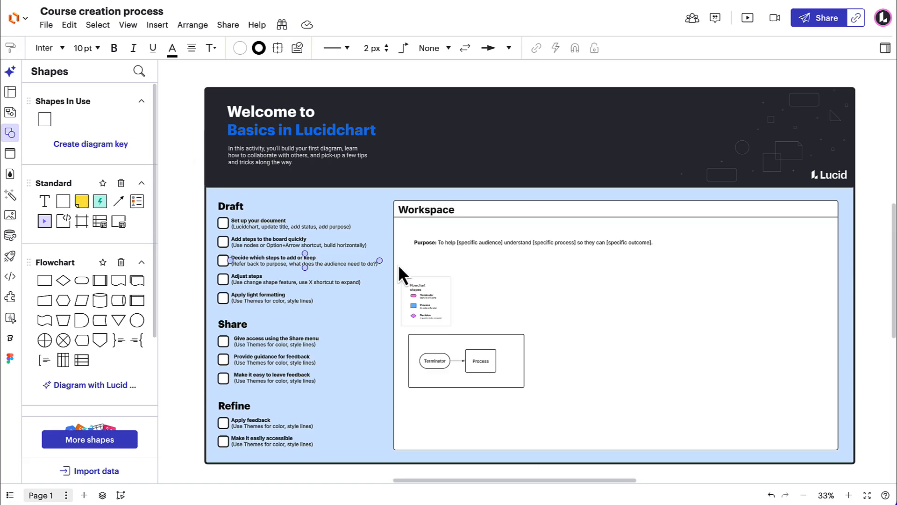
# - Set the purpose to "To help new team members understand the course creation process so they can build confidence by seeing the big picture before diving into specifics."
pyautogui.scroll(5, 597, 274)
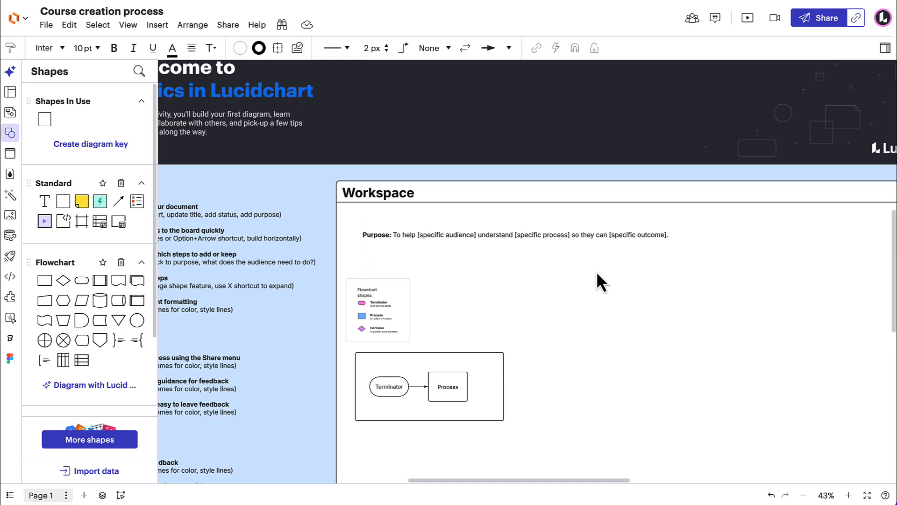
pyautogui.scroll(2, 602, 279)
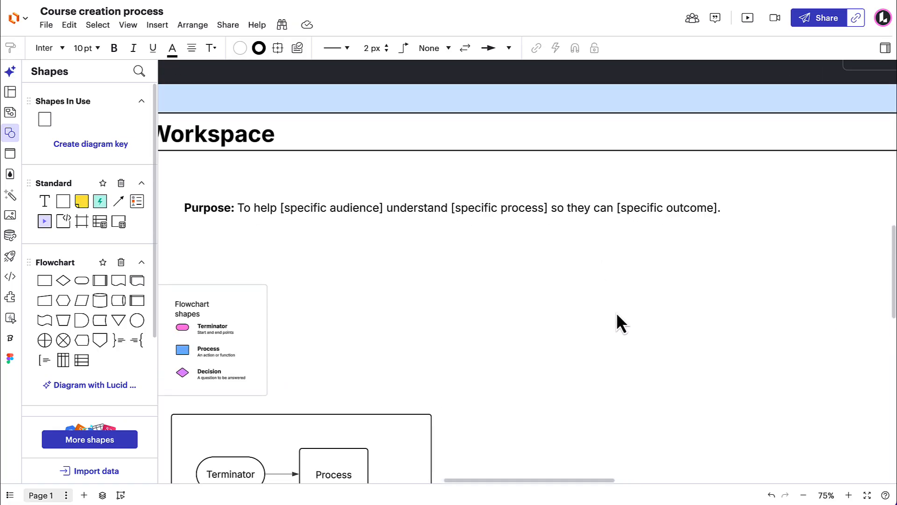
pyautogui.moveTo(617, 321); pyautogui.dragTo(635, 206)
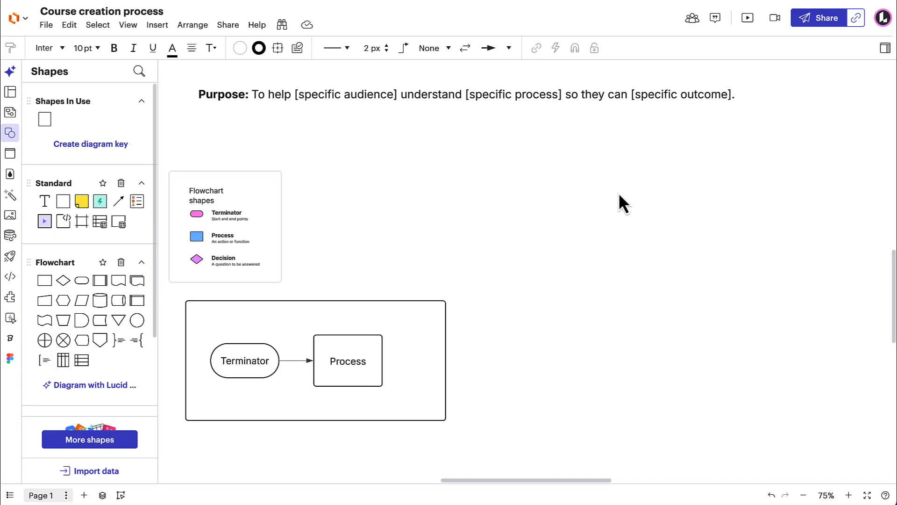
pyautogui.click(375, 95)
pyautogui.doubleClick(375, 95)
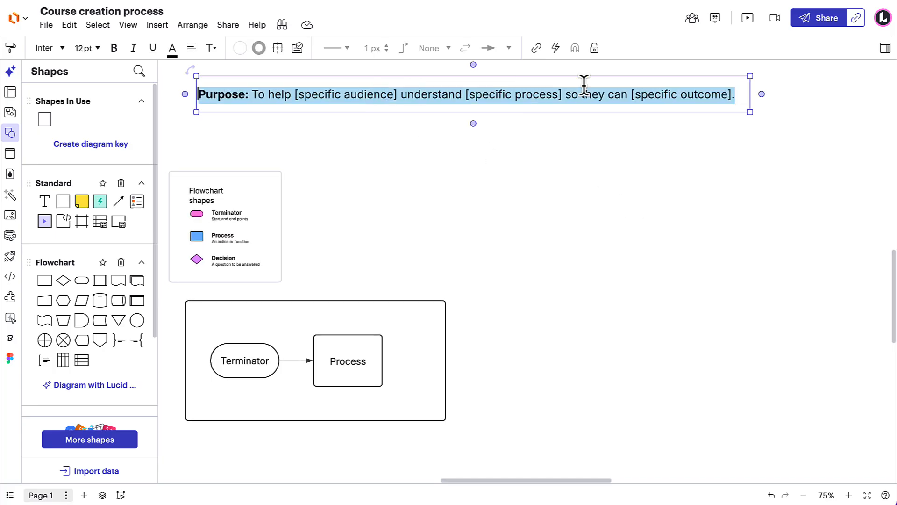
pyautogui.click(736, 94)
pyautogui.moveTo(698, 99); pyautogui.dragTo(251, 106)
pyautogui.write('To help new team members understand the course creation process so they can build confidence by seeing the big picture before diving into specifics.')
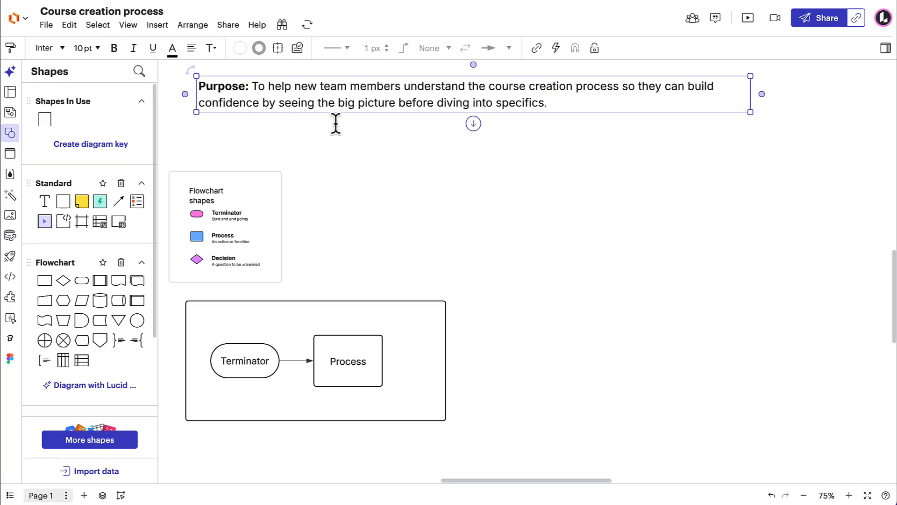
pyautogui.click(580, 174)
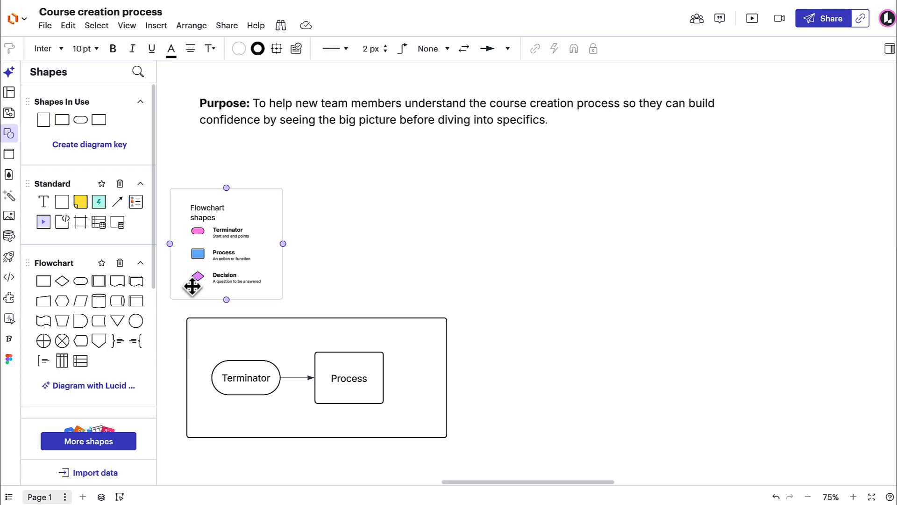
# - Add a Terminator and a Decision flowchart shape to the empty workspace area beside the flowchart shapes legend
pyautogui.moveTo(44, 283)
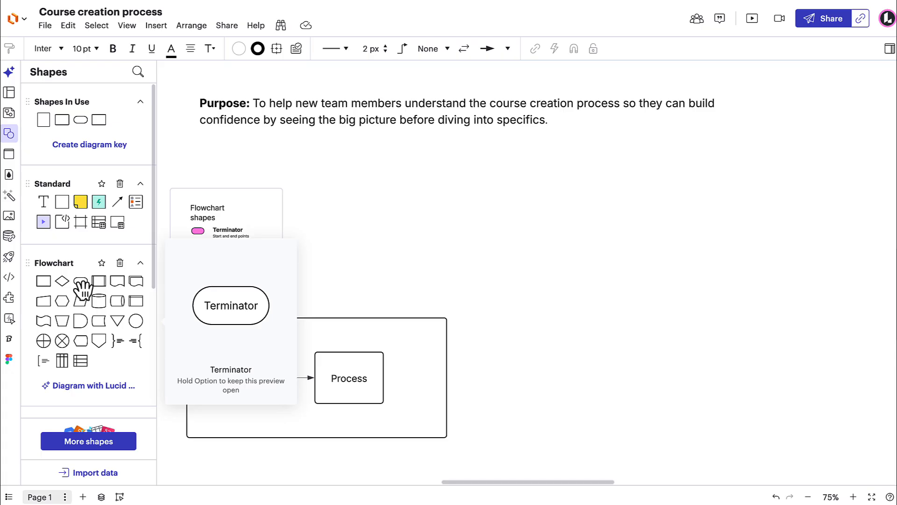
pyautogui.moveTo(82, 288); pyautogui.dragTo(411, 229)
pyautogui.click(503, 227)
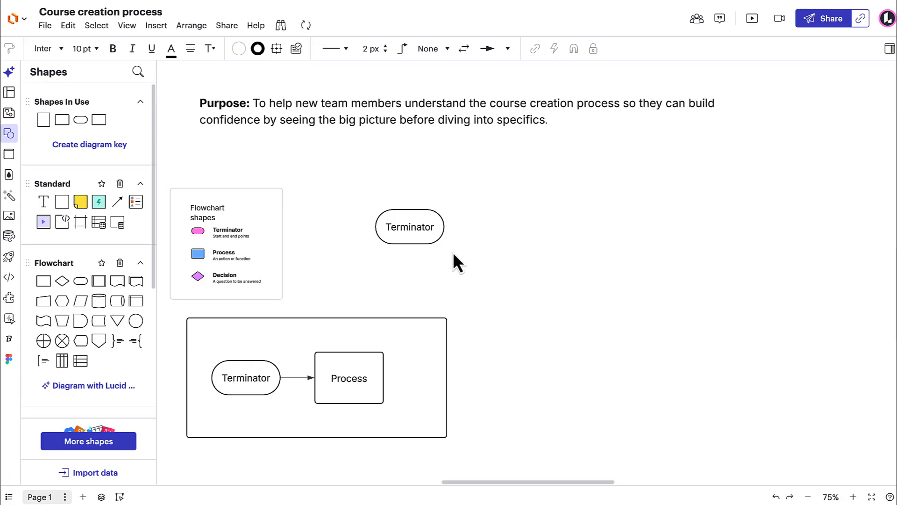
pyautogui.click(66, 289)
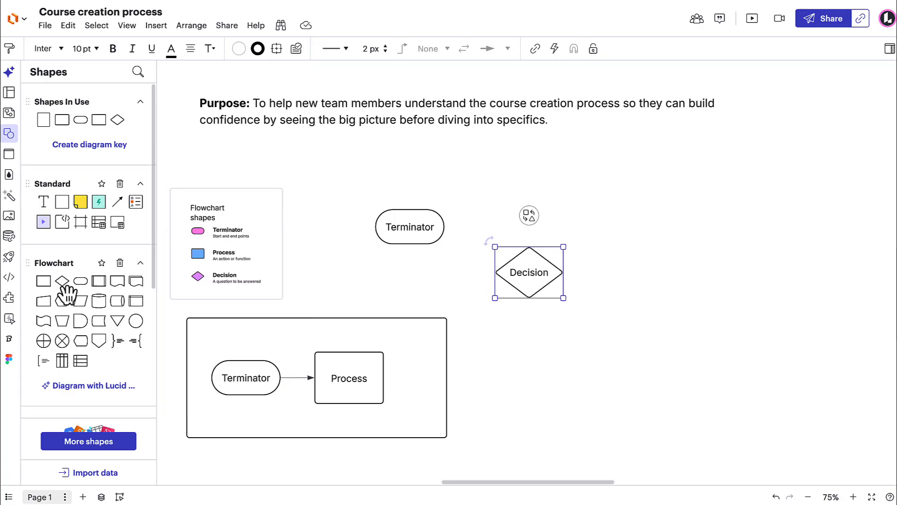
pyautogui.click(627, 299)
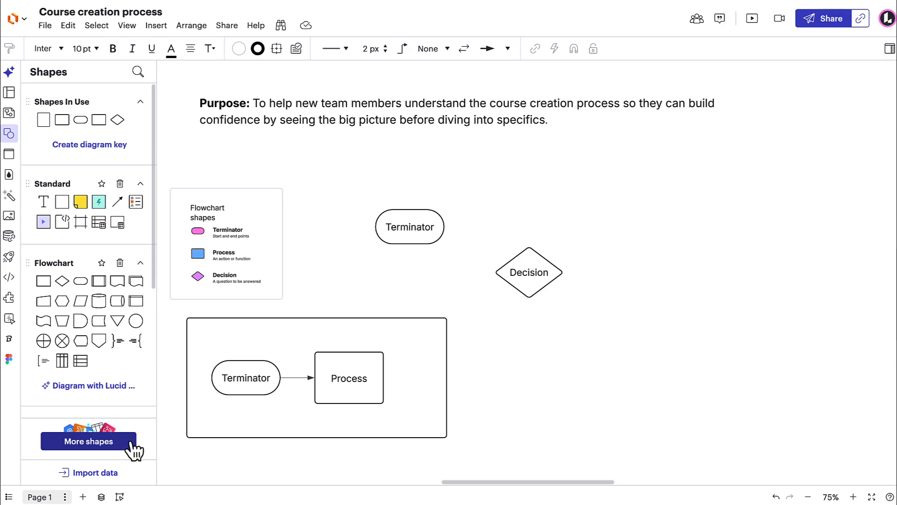
# - Delete the loose Terminator and Decision shapes beside the flowchart shapes legend together
pyautogui.moveTo(388, 191); pyautogui.dragTo(581, 303)
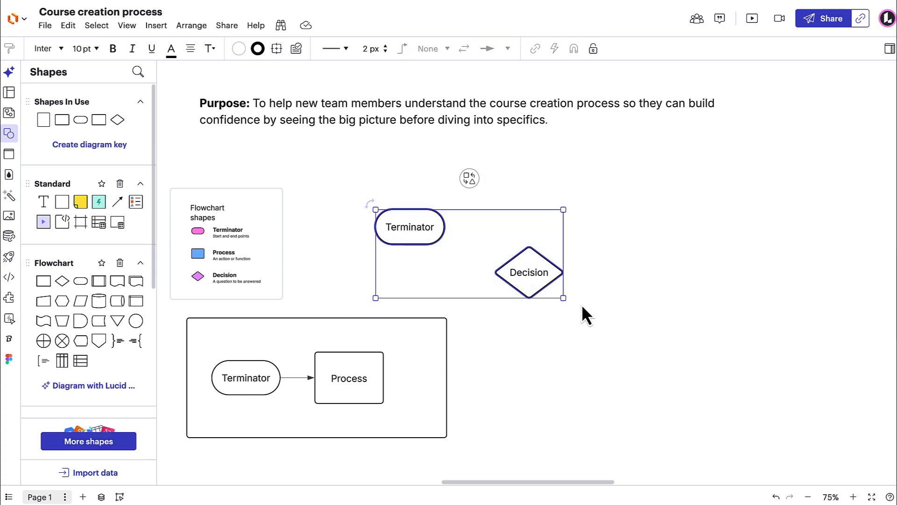
pyautogui.press('Delete')
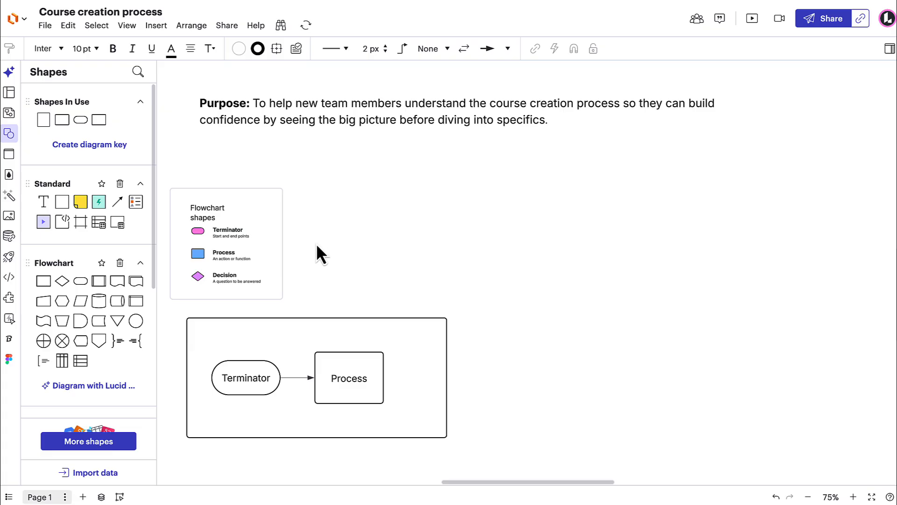
pyautogui.click(271, 232)
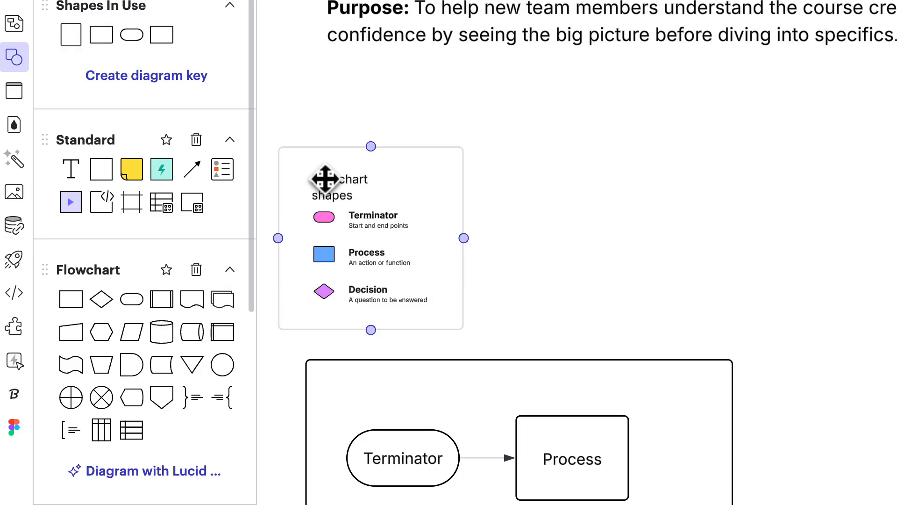
# - Turn on assisted layout for the rectangle container around the Terminator and Process shapes and widen the container to make room for more shapes
pyautogui.moveTo(224, 172)
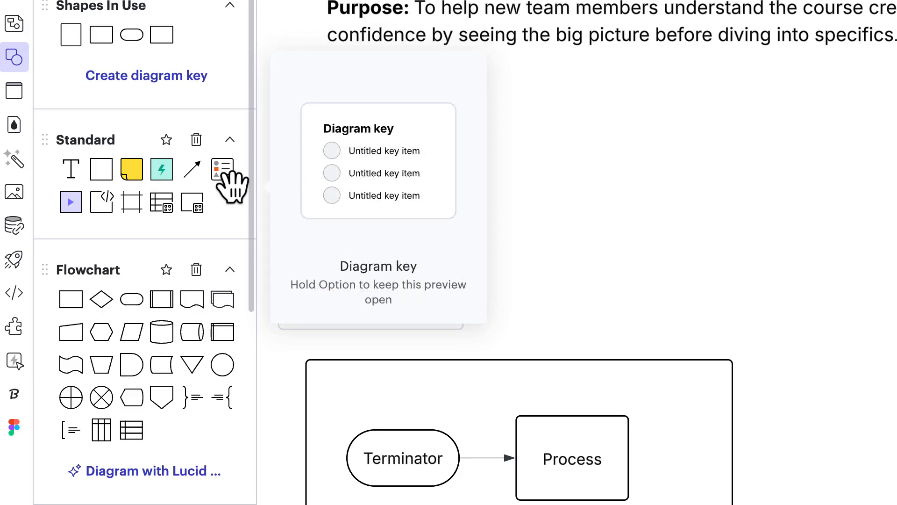
pyautogui.click(754, 232)
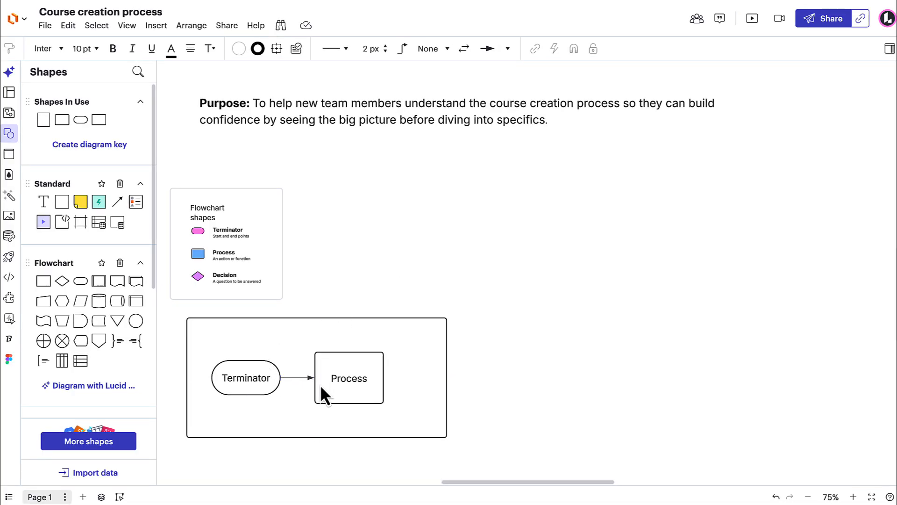
pyautogui.click(406, 318)
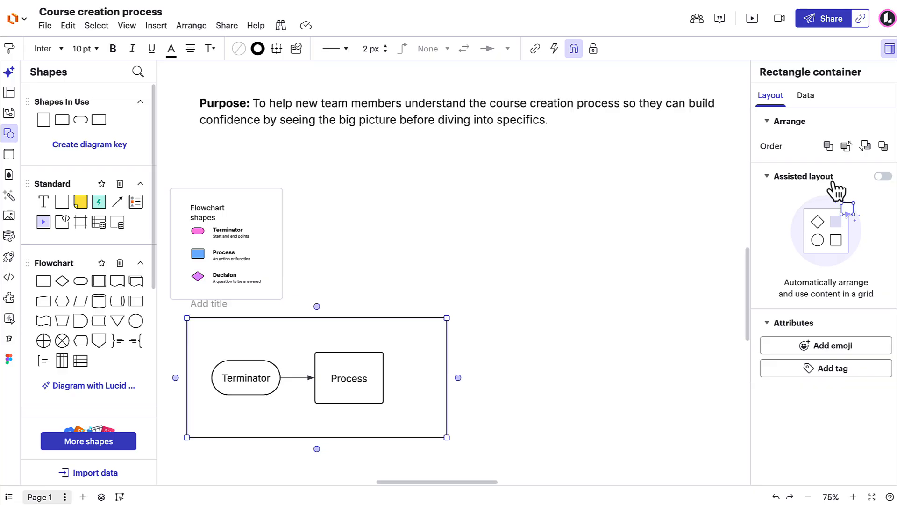
pyautogui.click(883, 176)
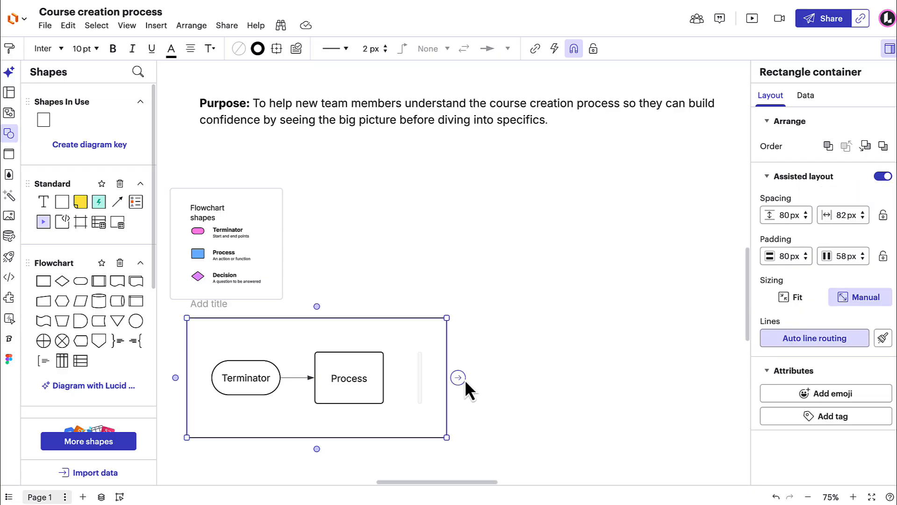
pyautogui.moveTo(446, 398); pyautogui.dragTo(659, 396)
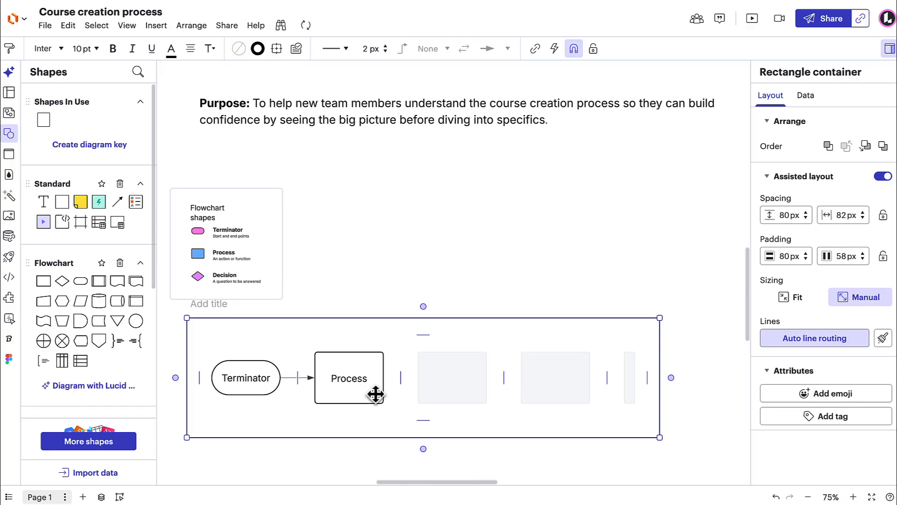
# - Relabel the Terminator shape in the container "Start" and the connected Process shape "Conduct discovery"
pyautogui.click(260, 377)
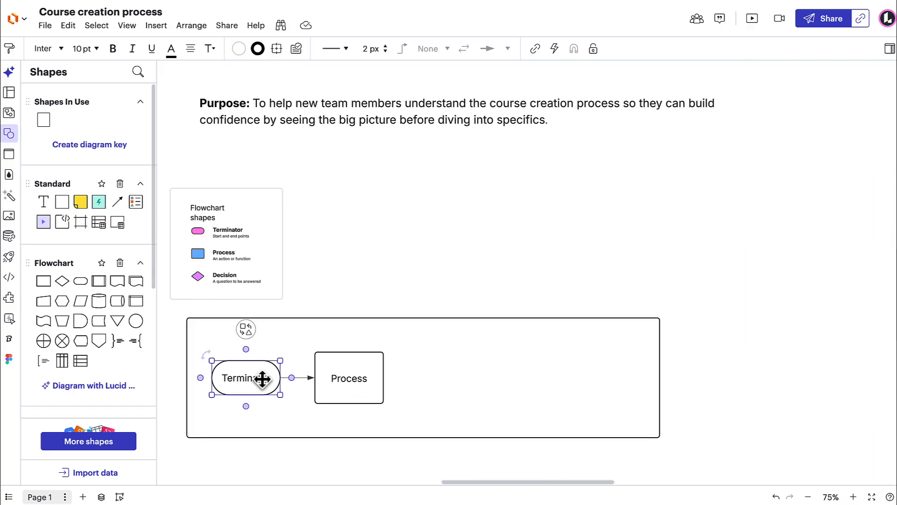
pyautogui.doubleClick(262, 377)
pyautogui.write('Start')
pyautogui.doubleClick(359, 380)
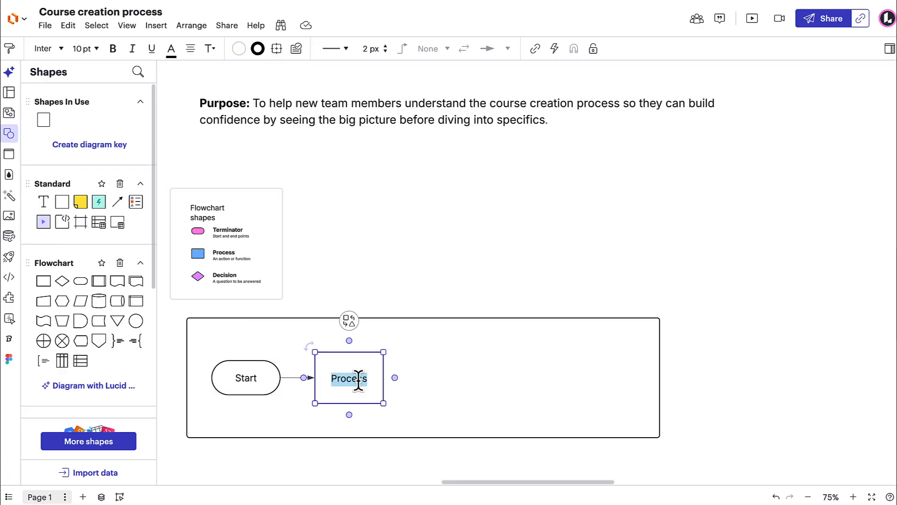
pyautogui.write('Conduct discovery')
pyautogui.moveTo(370, 382)
pyautogui.mouseDown()
pyautogui.moveTo(310, 376)
pyautogui.moveTo(326, 366)
pyautogui.moveTo(375, 384)
pyautogui.mouseUp()
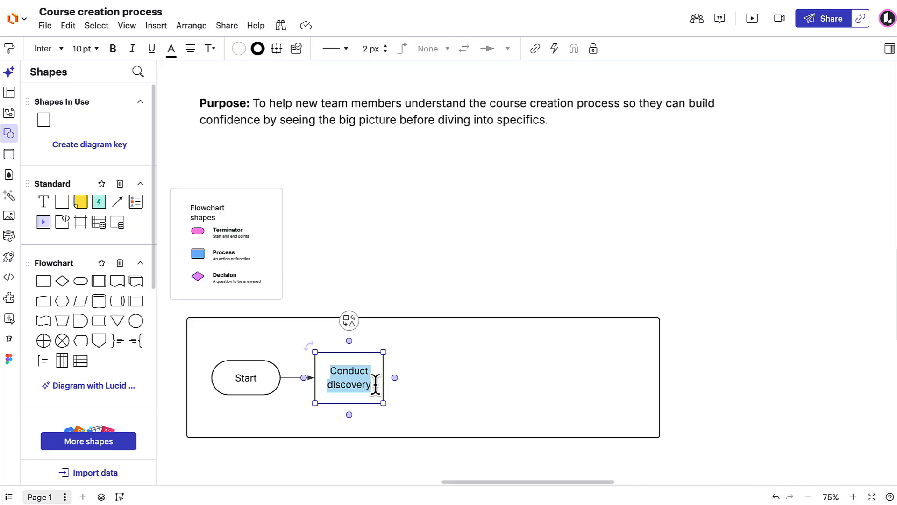
pyautogui.click(376, 384)
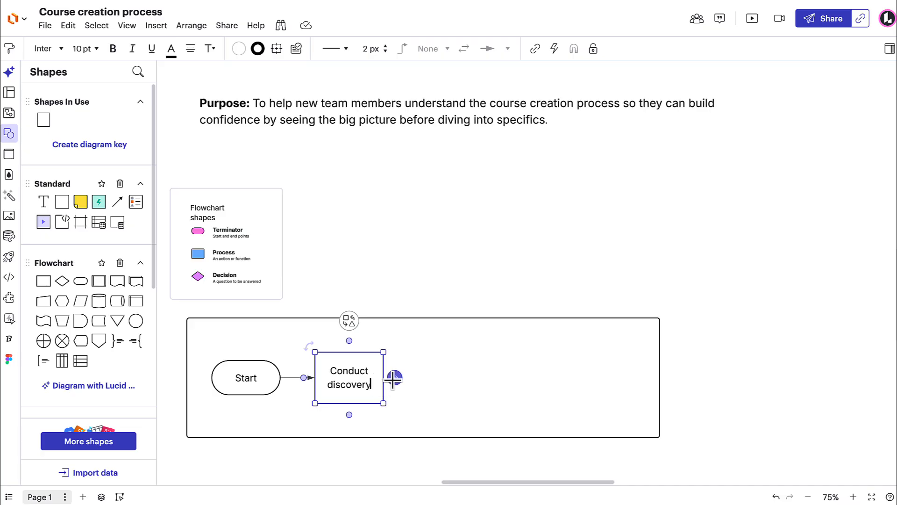
# - Add a connected process shape after "Conduct discovery" and label it "Request feedback"
pyautogui.click(394, 377)
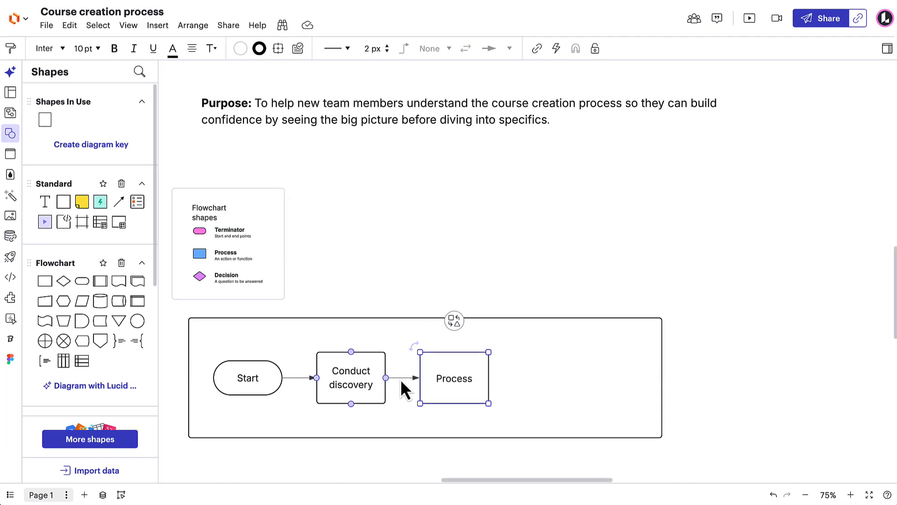
pyautogui.doubleClick(451, 380)
pyautogui.write('Request feedback')
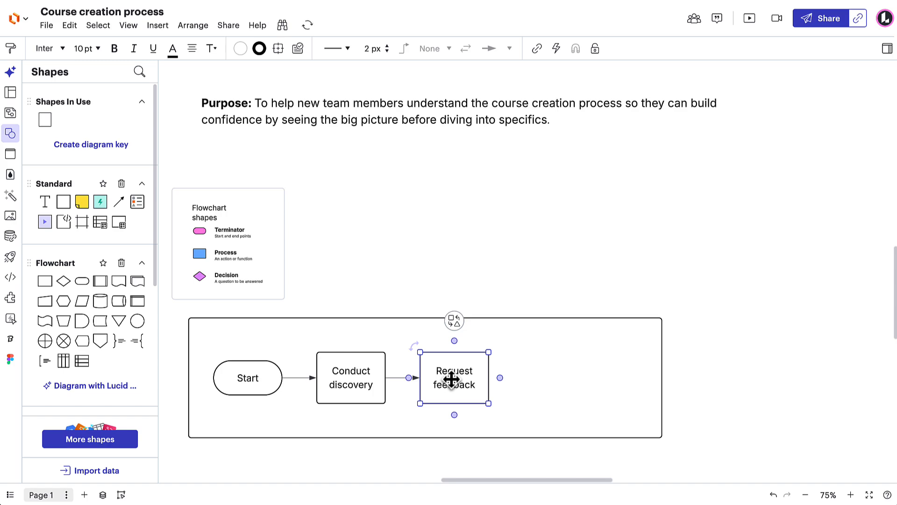
# - Add a connected process shape after "Request feedback" and label it "Approved"
pyautogui.hotkey('alt', 'Right')
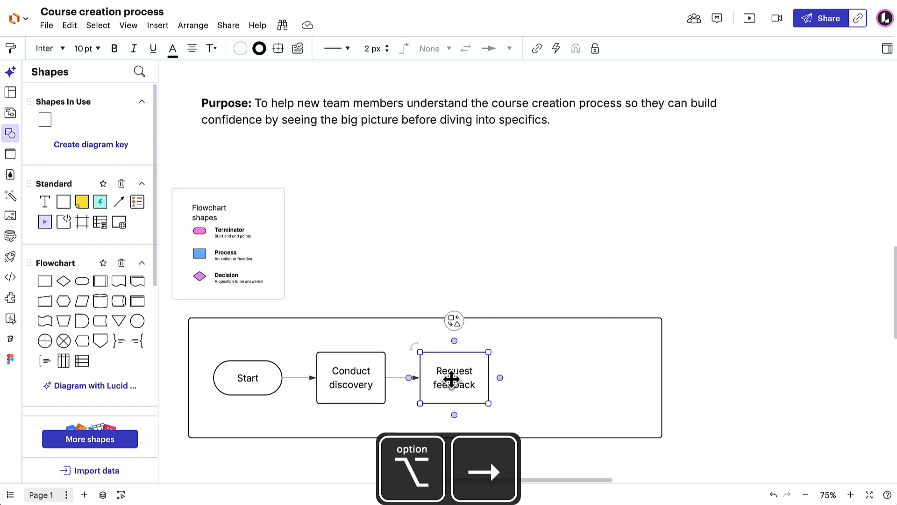
pyautogui.hotkey('alt', 'Right')
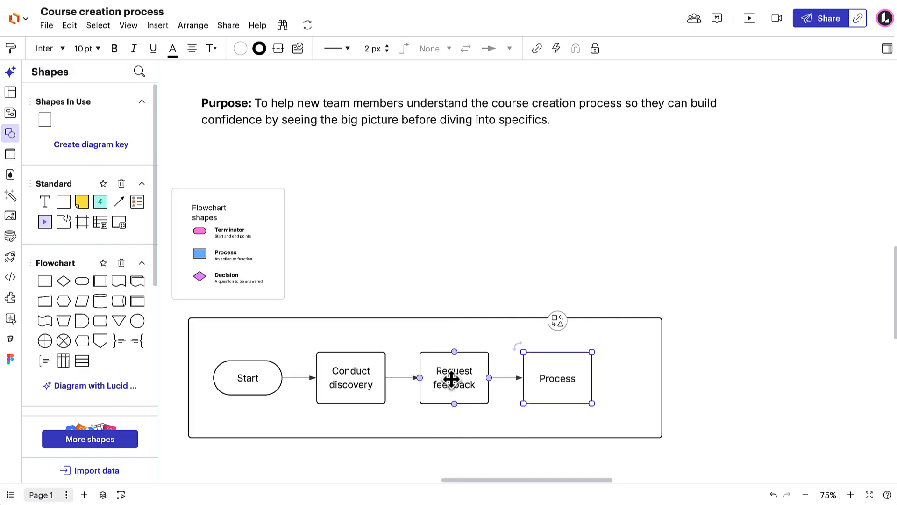
pyautogui.write('Approved')
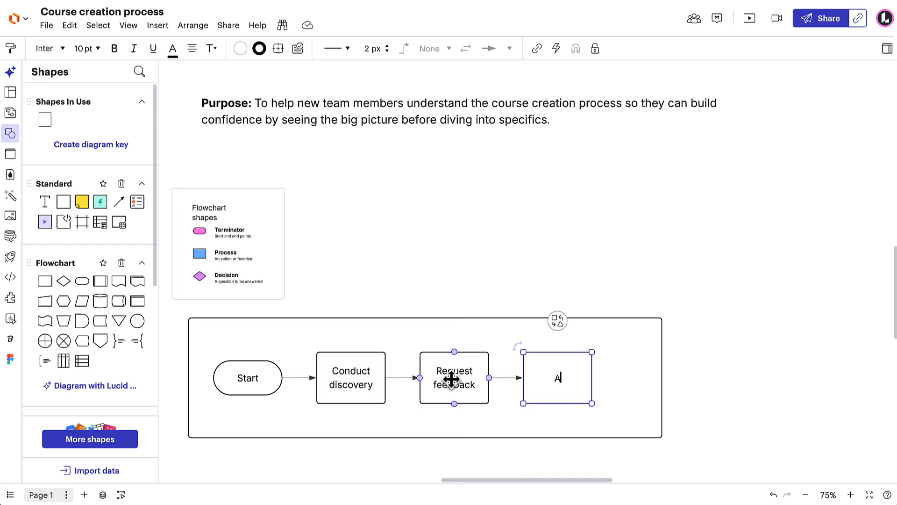